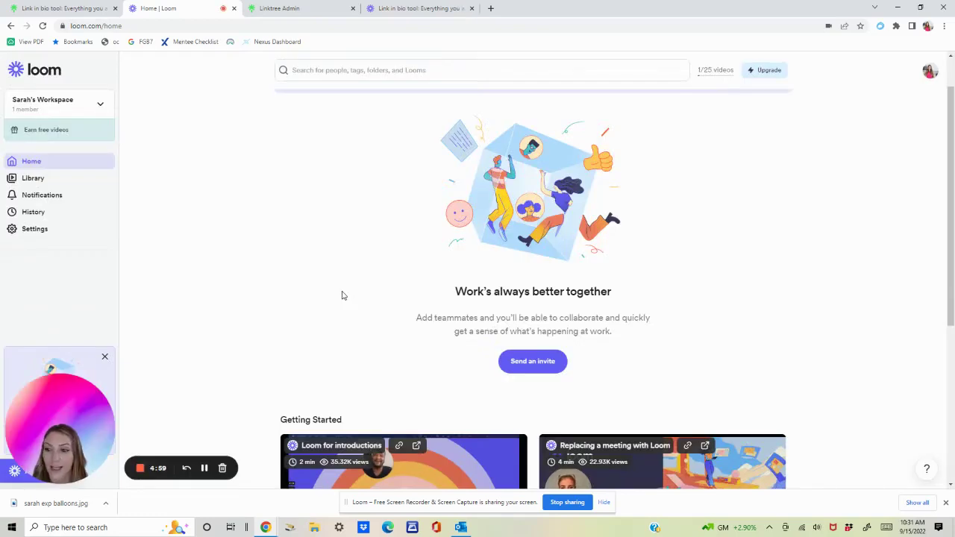
# Bring up the Linktree Admin tab, then glance at the Linktree homepage
pyautogui.moveTo(41, 442)
pyautogui.mouseDown()
pyautogui.moveTo(851, 133)
pyautogui.moveTo(827, 134)
pyautogui.mouseUp()
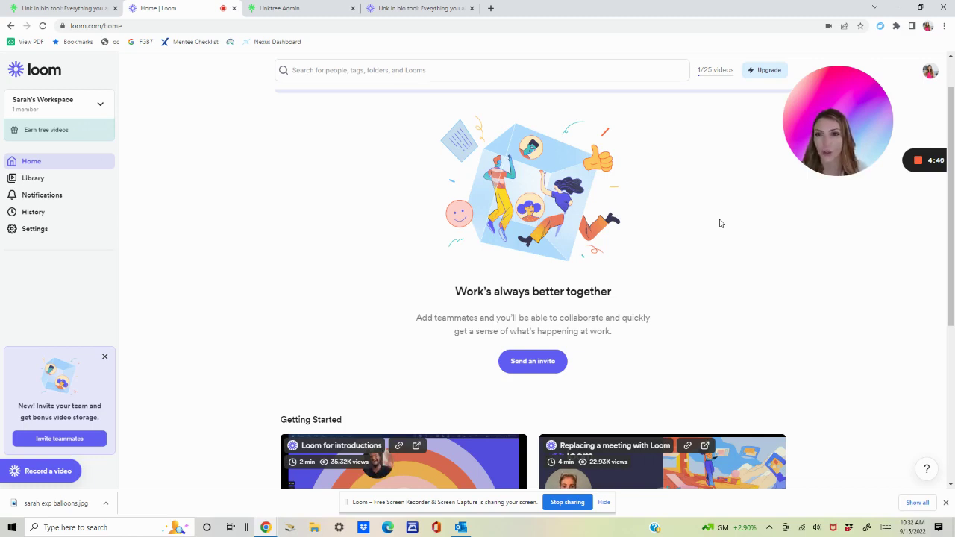
pyautogui.click(292, 15)
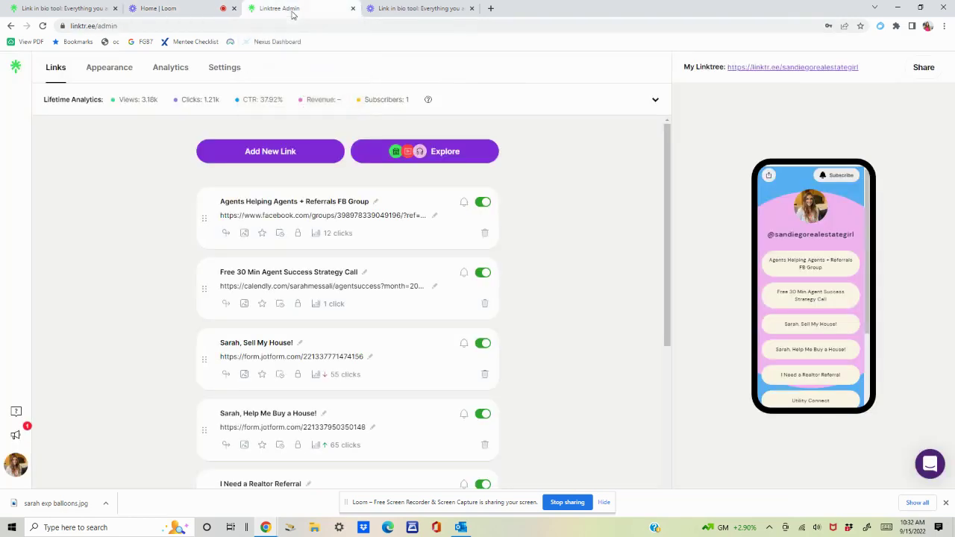
pyautogui.click(65, 8)
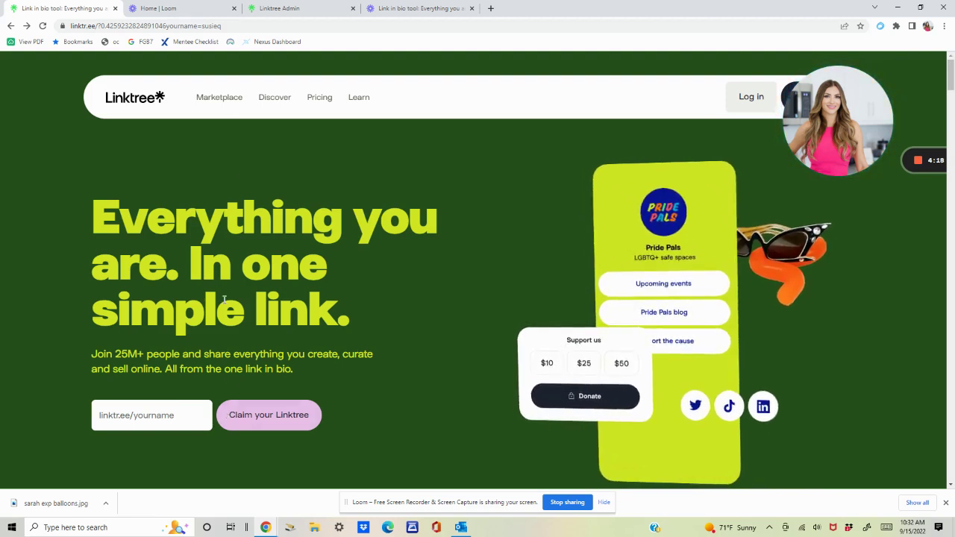
pyautogui.click(304, 10)
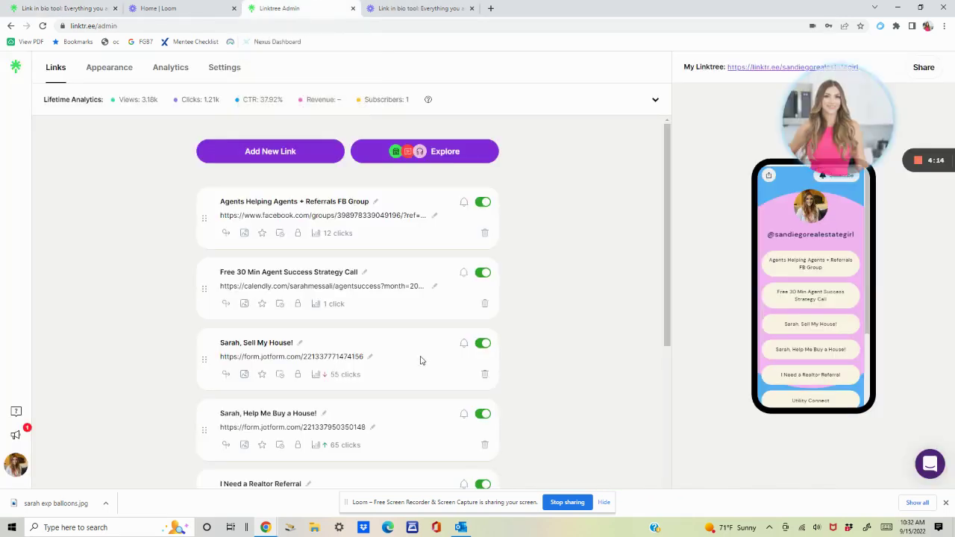
pyautogui.scroll(-1, 387, 355)
pyautogui.scroll(-2, 387, 355)
pyautogui.scroll(-3, 387, 355)
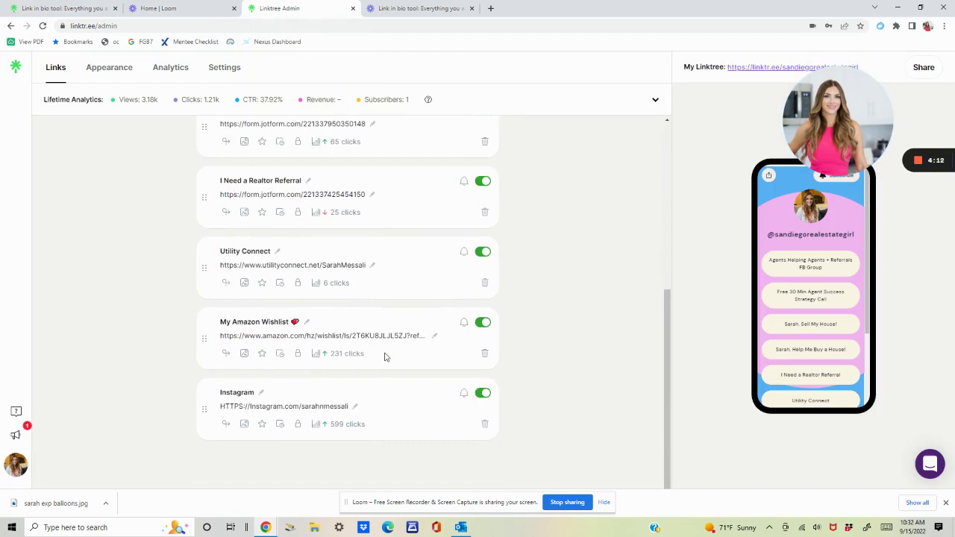
pyautogui.scroll(3, 387, 356)
pyautogui.scroll(2, 387, 356)
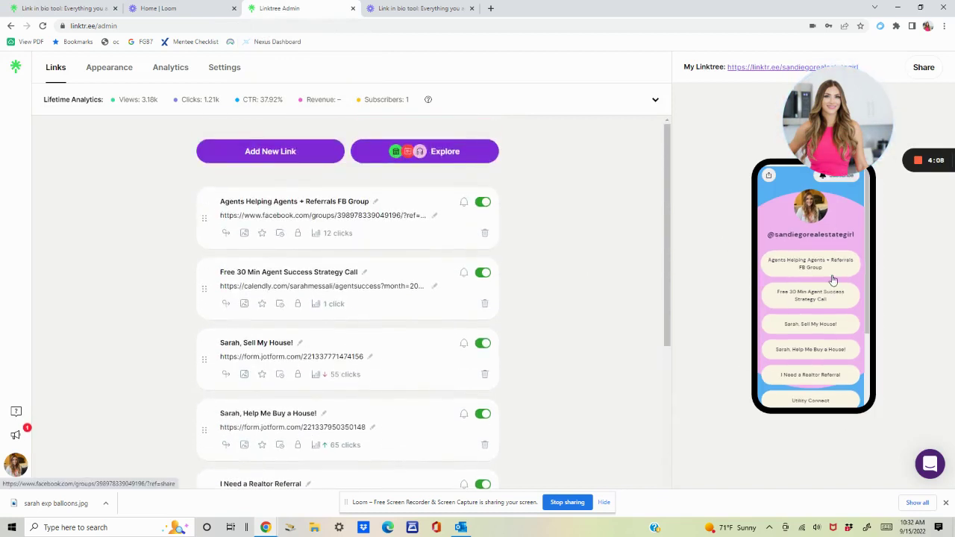
pyautogui.scroll(-2, 832, 278)
pyautogui.scroll(-2, 832, 278)
pyautogui.scroll(4, 832, 281)
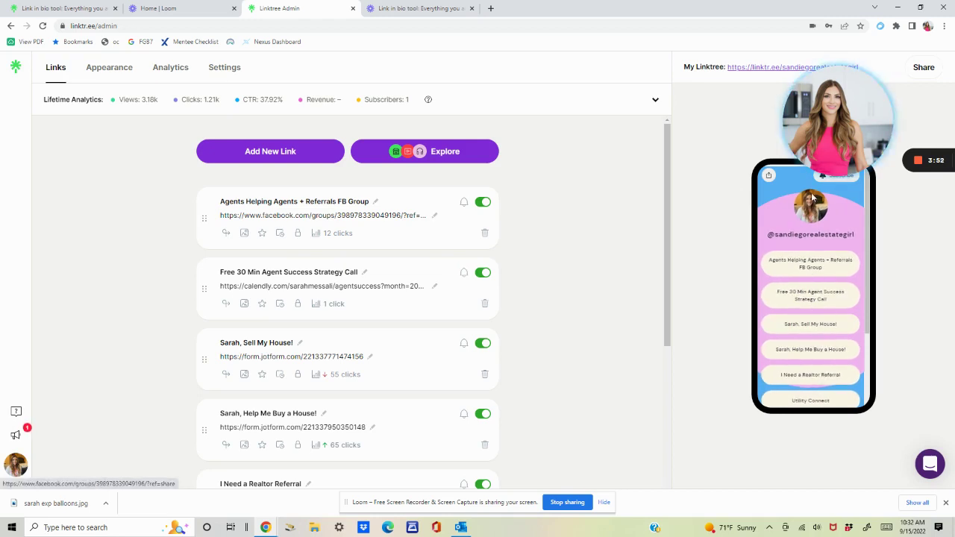
pyautogui.scroll(-3, 796, 336)
pyautogui.scroll(3, 796, 336)
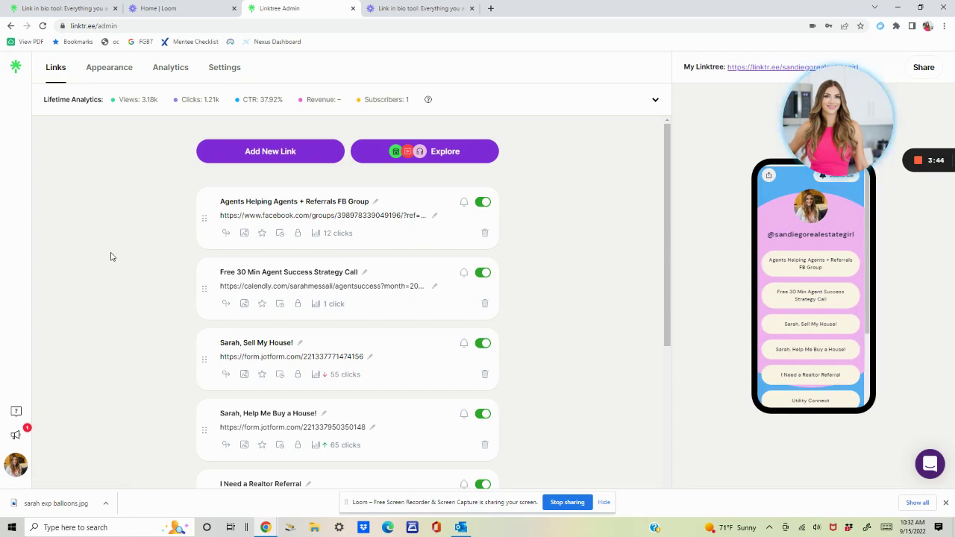
pyautogui.scroll(-2, 111, 257)
pyautogui.scroll(2, 111, 257)
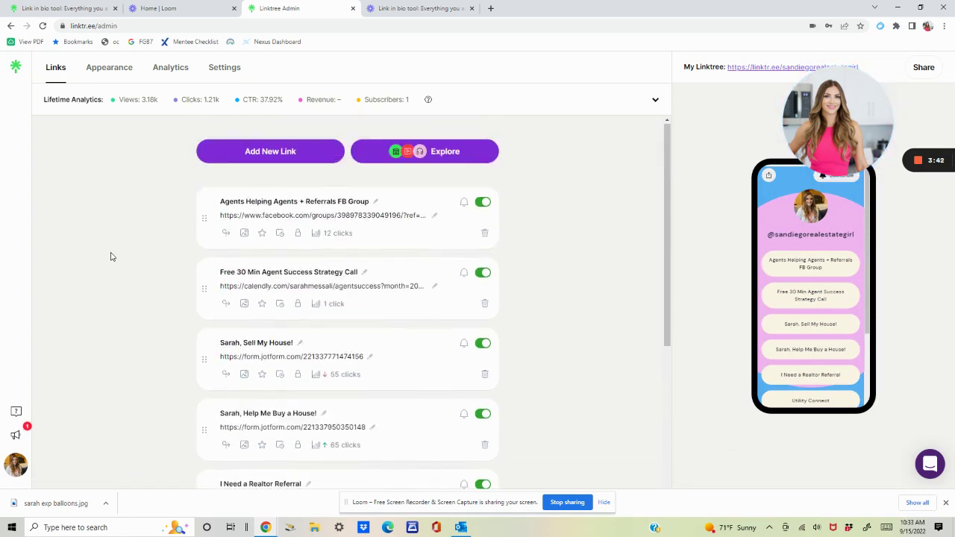
pyautogui.scroll(-1, 489, 217)
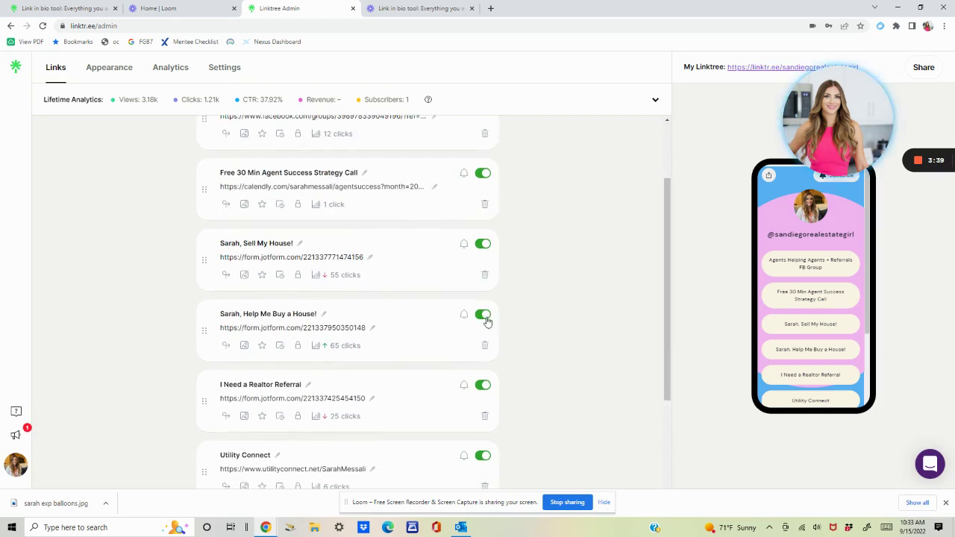
pyautogui.scroll(-1, 486, 338)
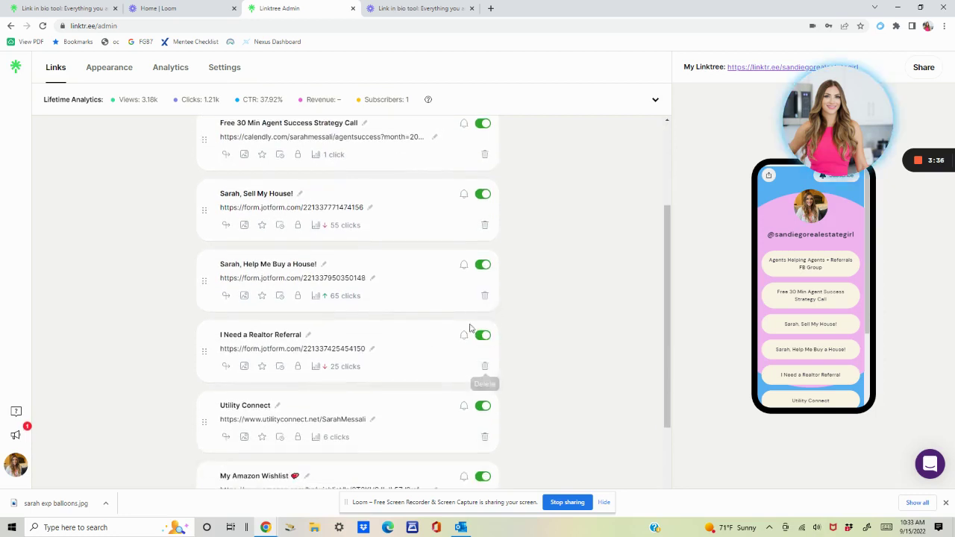
pyautogui.scroll(-1, 488, 373)
pyautogui.scroll(2, 489, 221)
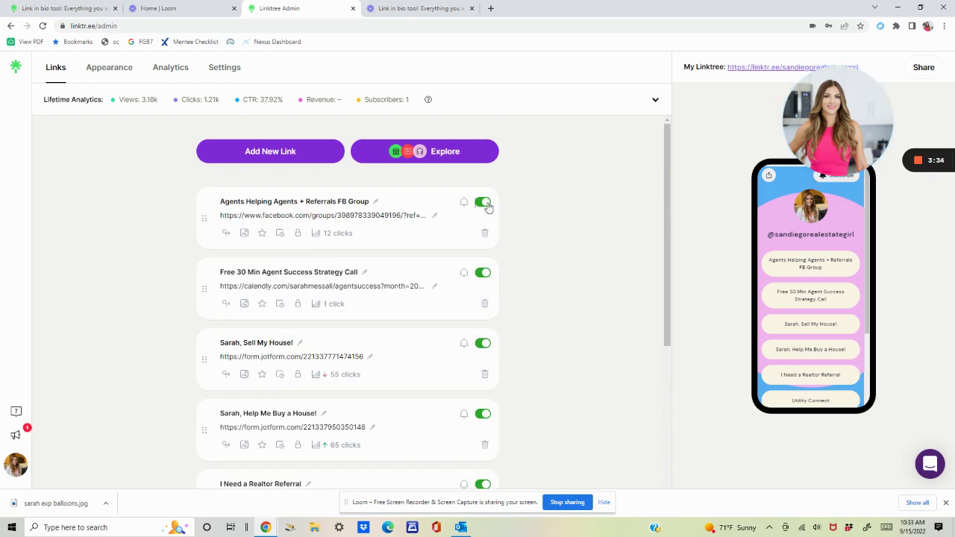
pyautogui.click(485, 203)
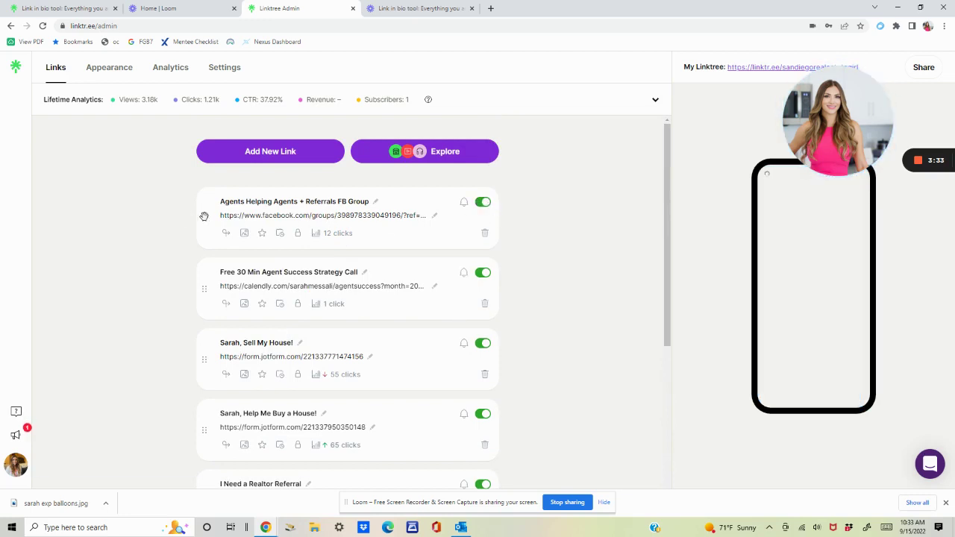
pyautogui.moveTo(204, 218); pyautogui.dragTo(205, 286)
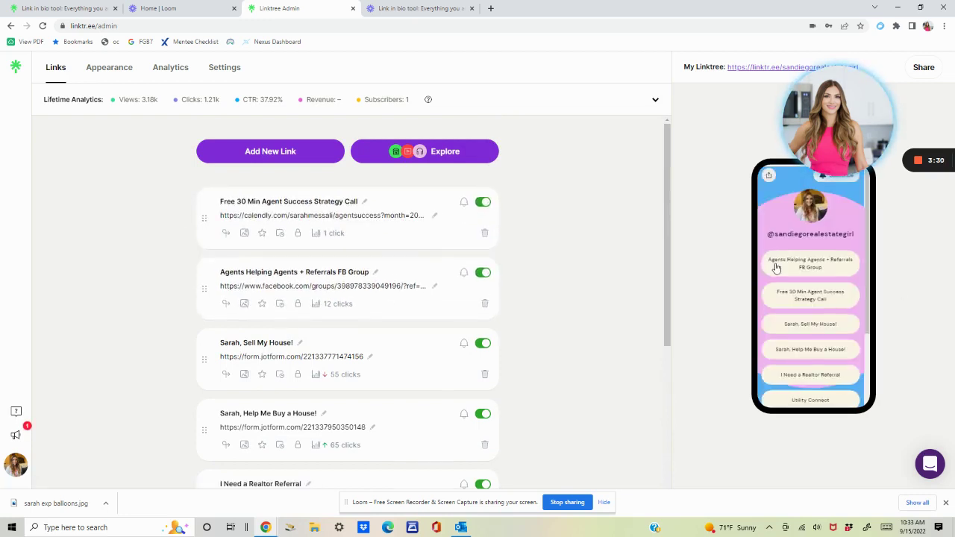
pyautogui.moveTo(206, 286); pyautogui.dragTo(203, 222)
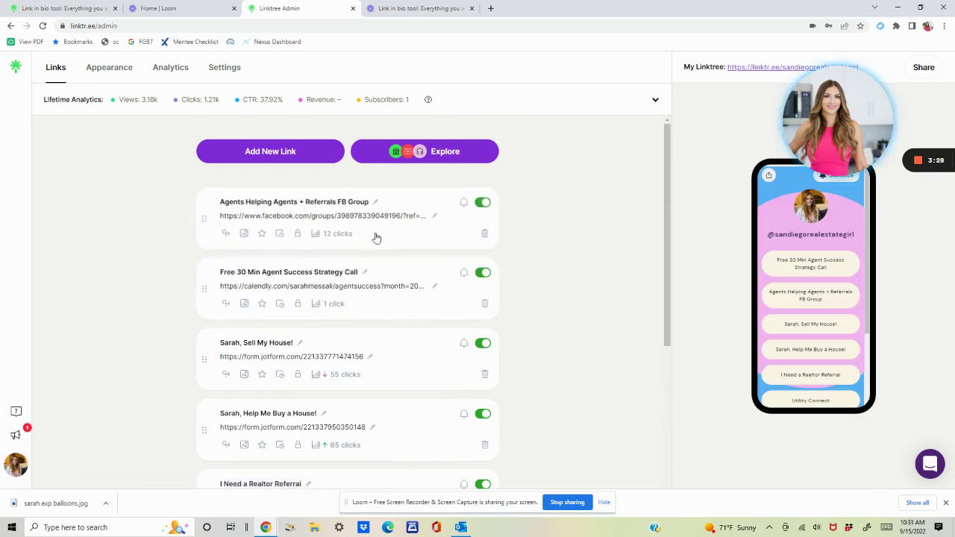
pyautogui.click(277, 153)
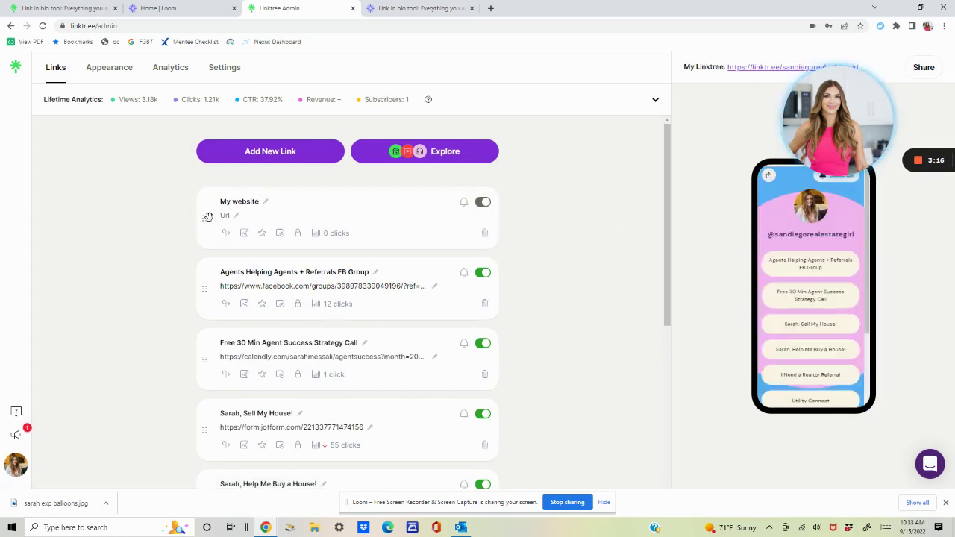
pyautogui.click(484, 233)
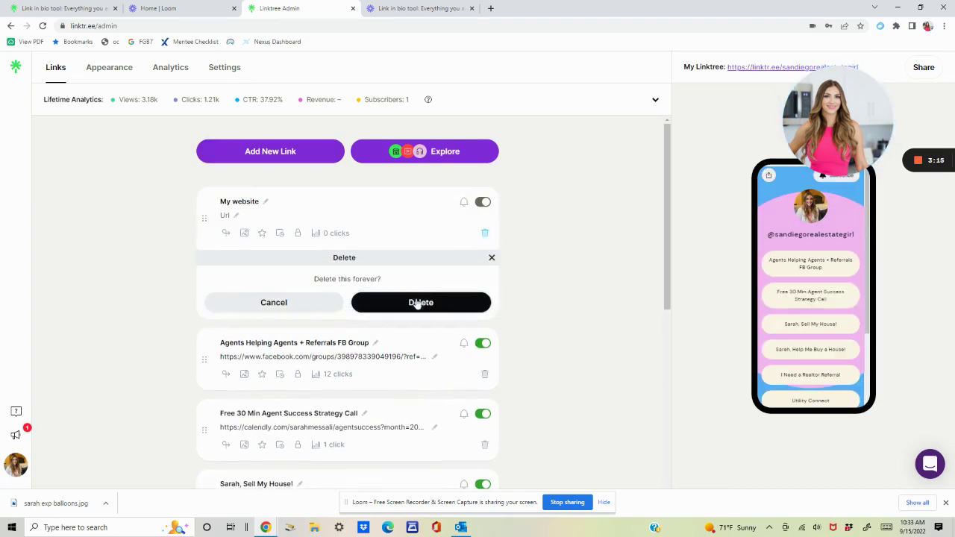
pyautogui.click(418, 301)
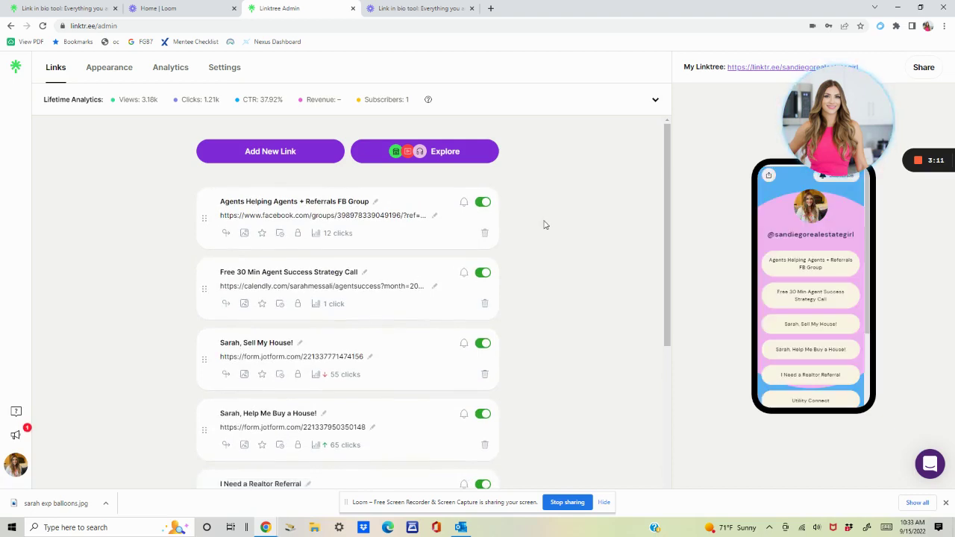
# Open the Sell My House link's URL for editing in the links list
pyautogui.scroll(-1, 520, 237)
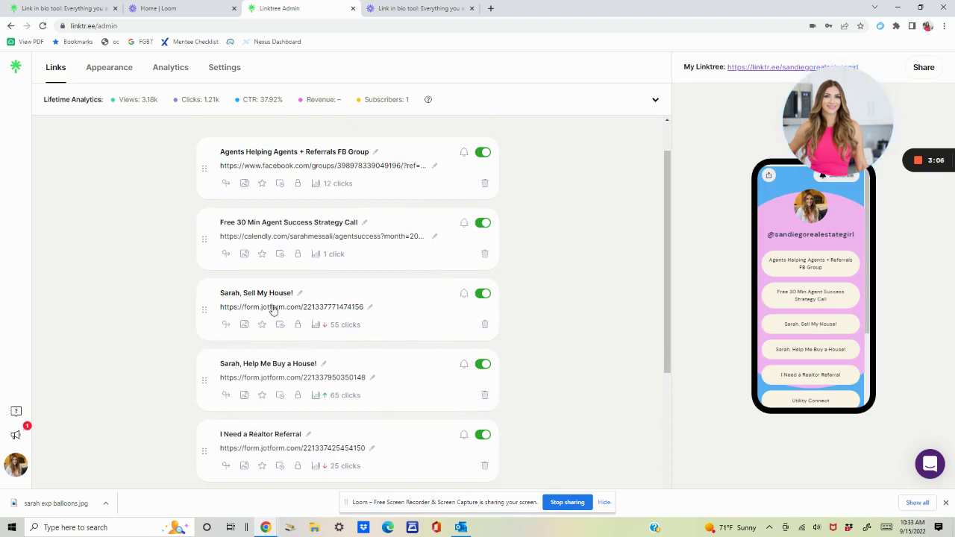
pyautogui.scroll(-1, 272, 310)
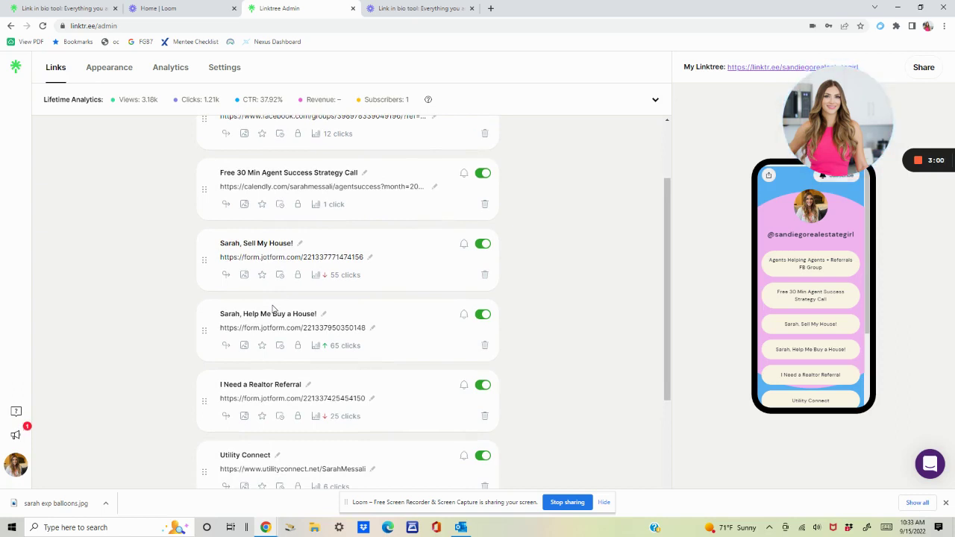
pyautogui.click(275, 257)
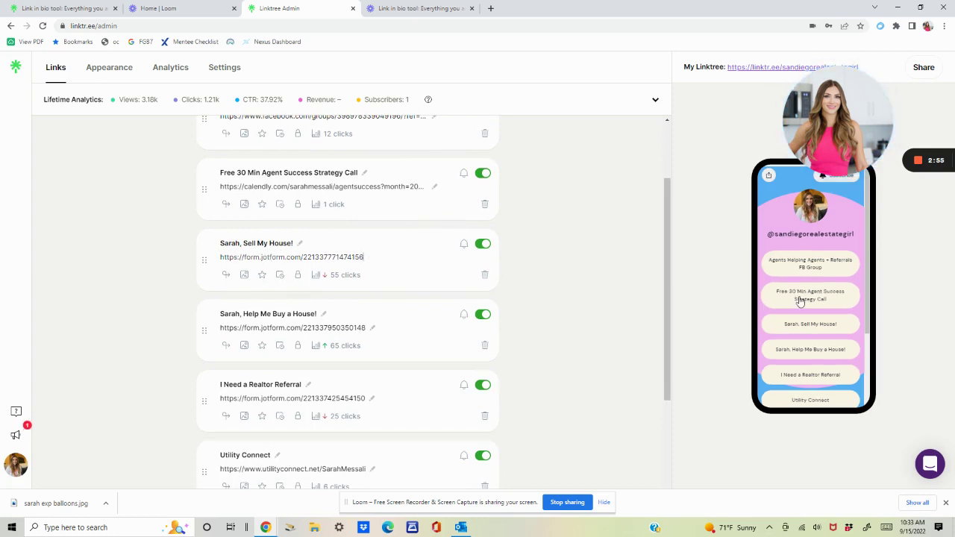
pyautogui.scroll(2, 403, 307)
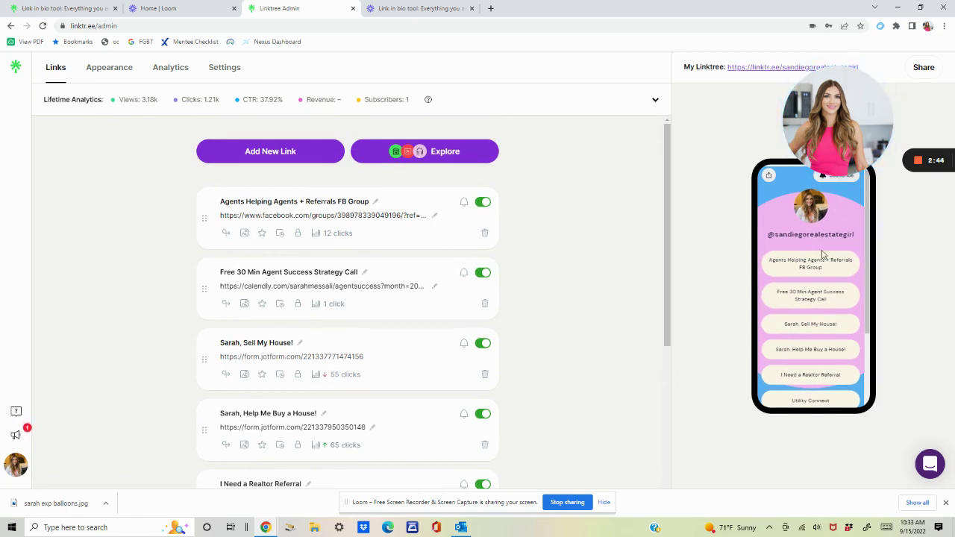
# Test the Agents Helping Agents + Referrals FB Group button in the phone preview
pyautogui.scroll(-3, 823, 276)
pyautogui.scroll(-2, 820, 284)
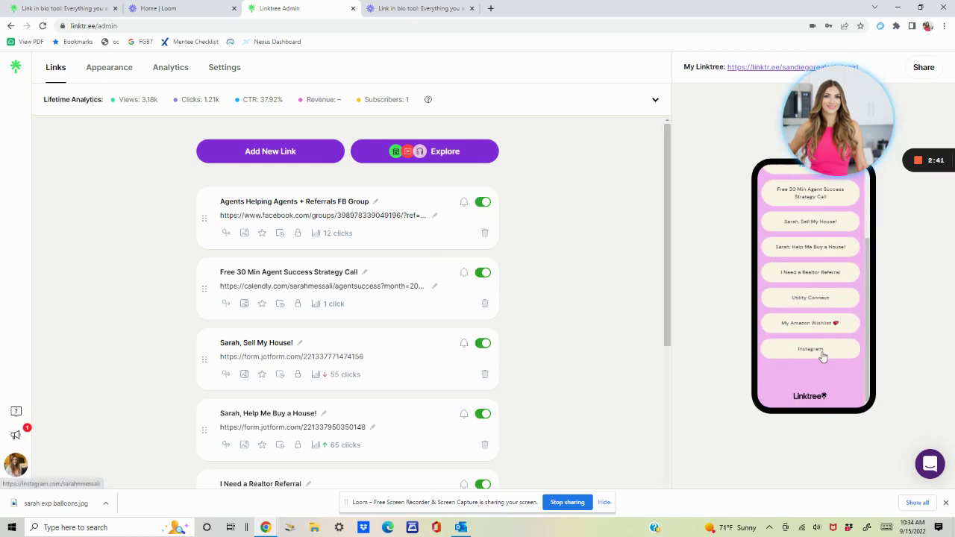
pyautogui.scroll(5, 824, 356)
pyautogui.scroll(-2, 812, 269)
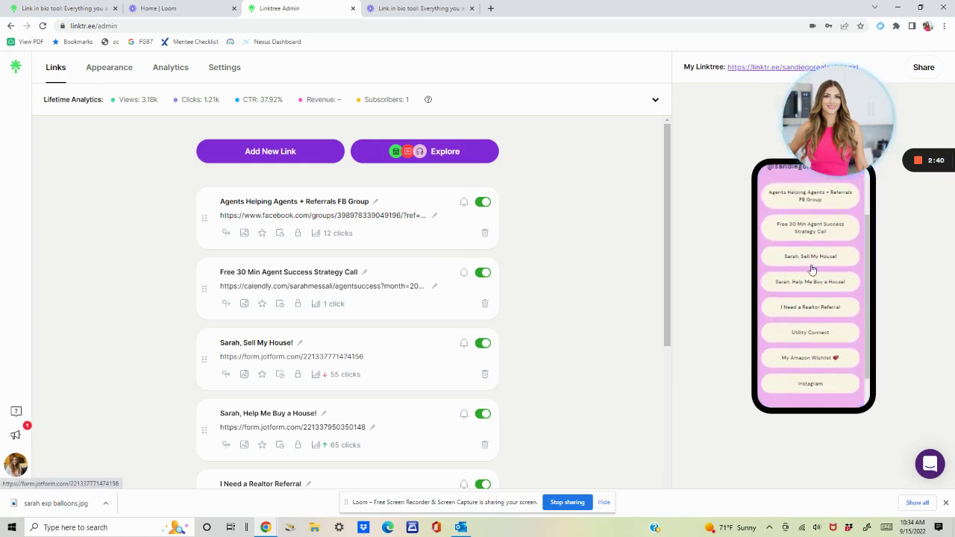
pyautogui.scroll(-2, 811, 291)
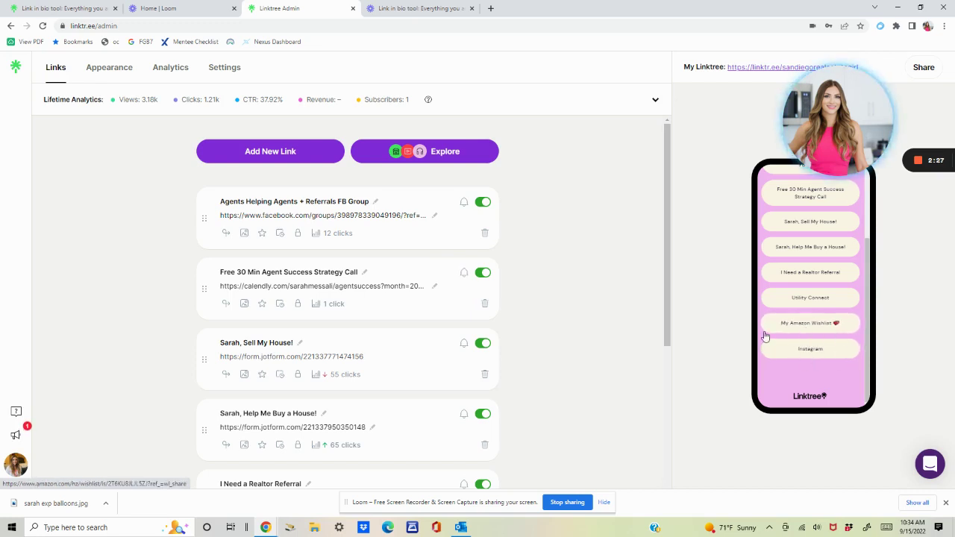
pyautogui.scroll(3, 783, 314)
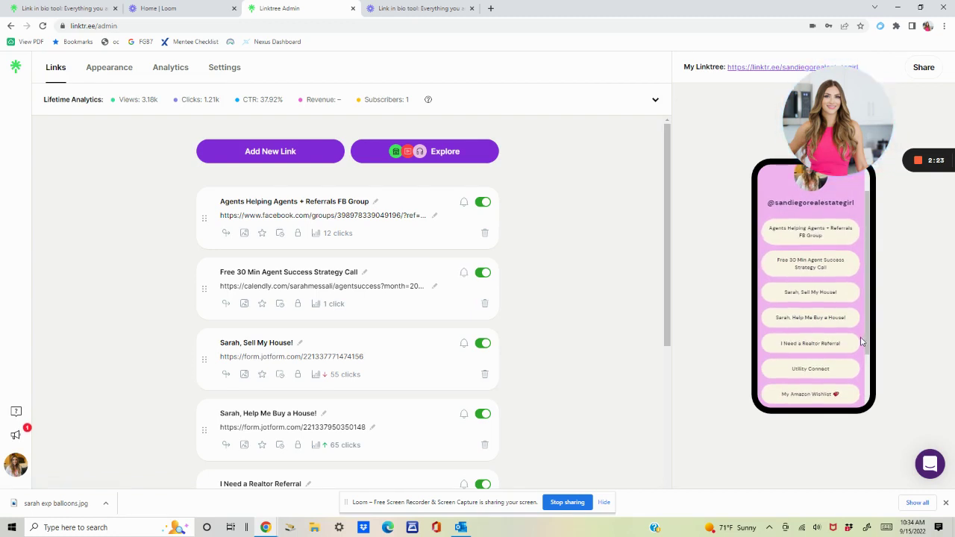
pyautogui.scroll(-1, 849, 346)
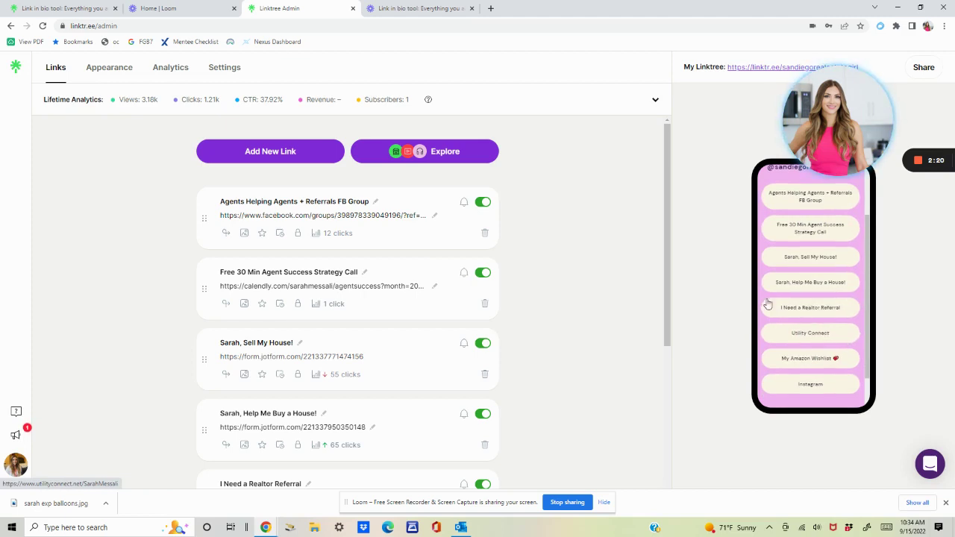
pyautogui.scroll(-1, 206, 349)
pyautogui.scroll(-1, 186, 350)
pyautogui.scroll(-1, 186, 351)
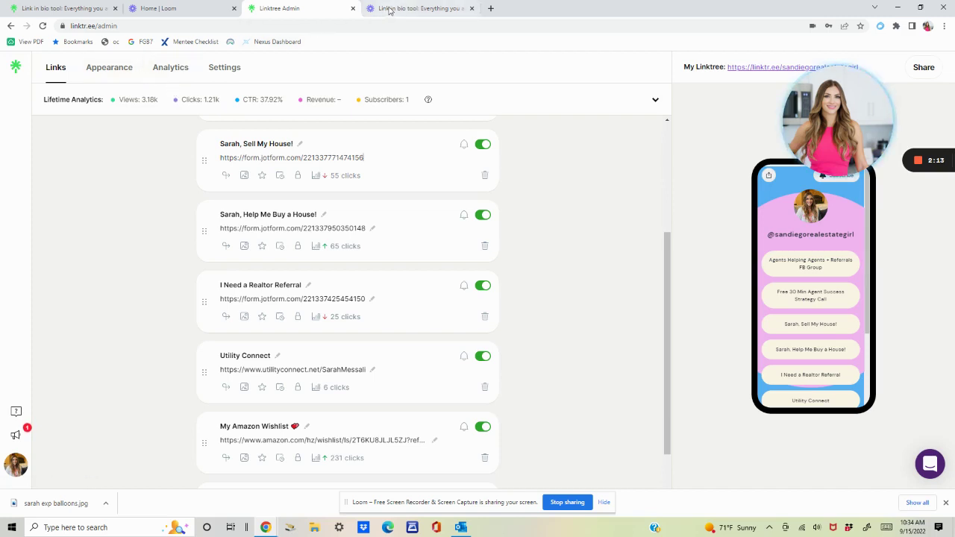
pyautogui.click(809, 272)
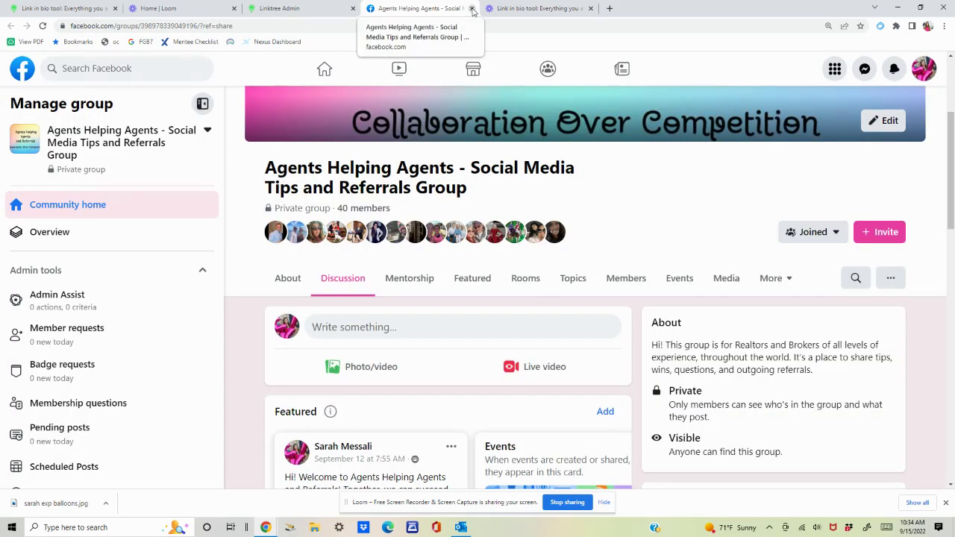
# Close the Facebook group tab and return to the Linktree preview
pyautogui.click(472, 8)
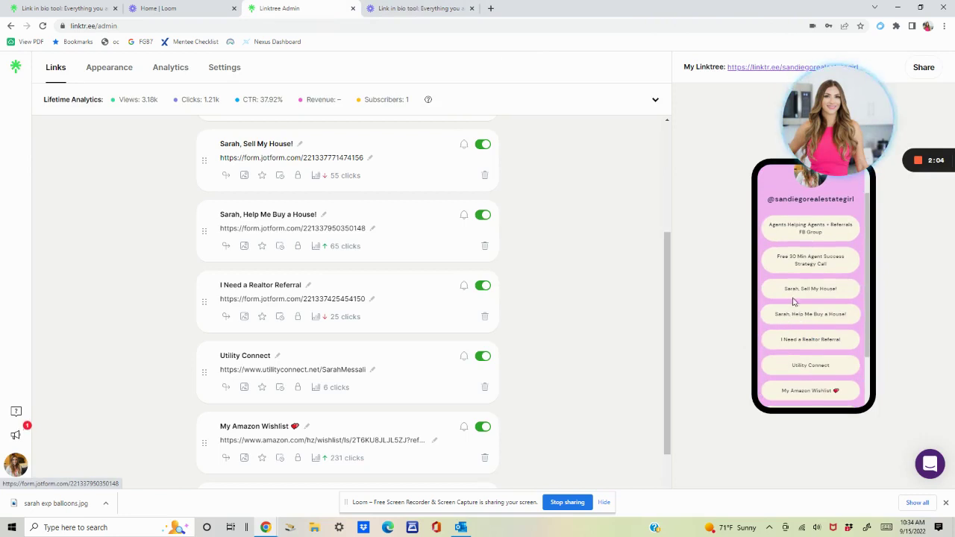
pyautogui.scroll(-1, 796, 291)
# Review the 'Sarah, Help Me Buy a House!' Jotform buyer form, then close it
pyautogui.click(797, 281)
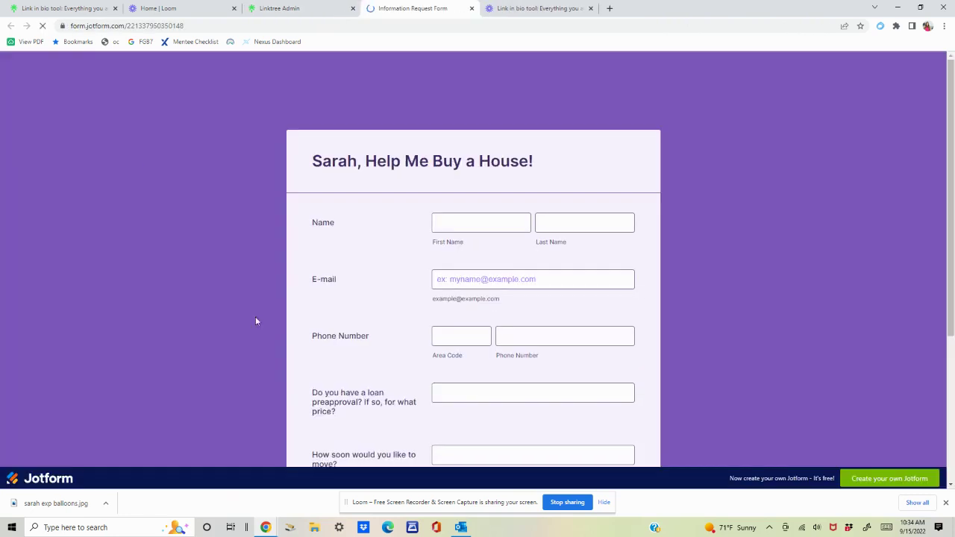
pyautogui.scroll(-3, 233, 276)
pyautogui.scroll(3, 543, 379)
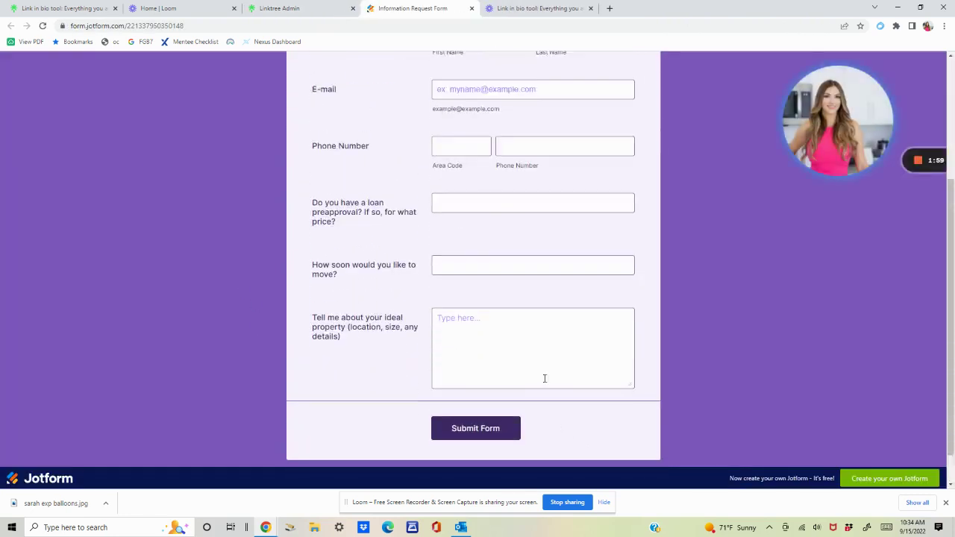
pyautogui.scroll(-3, 488, 240)
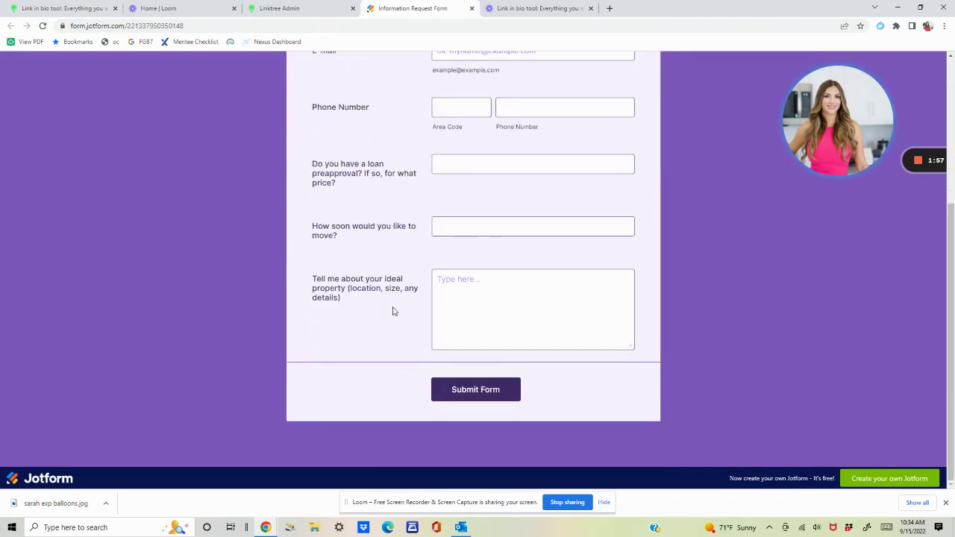
pyautogui.scroll(1, 393, 311)
pyautogui.scroll(1, 407, 291)
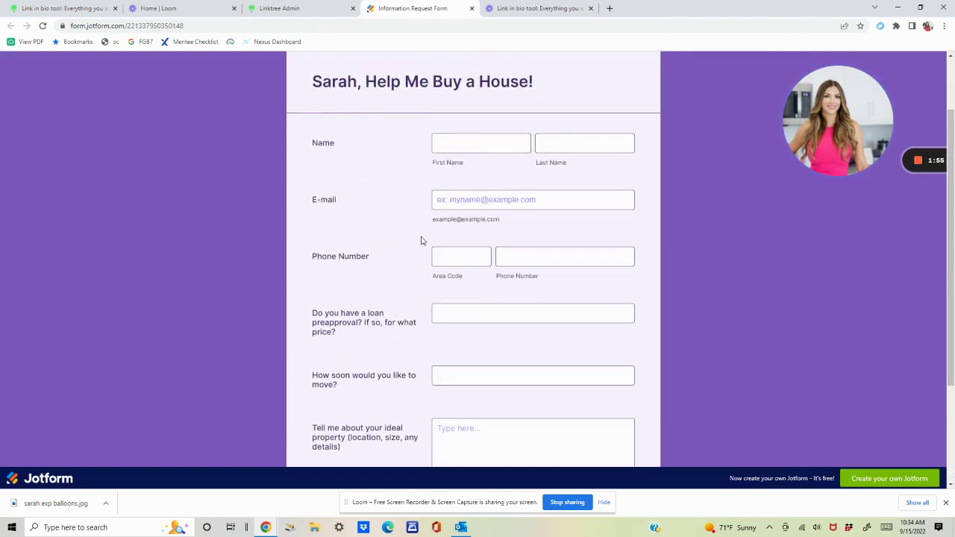
pyautogui.scroll(1, 422, 240)
pyautogui.click(472, 8)
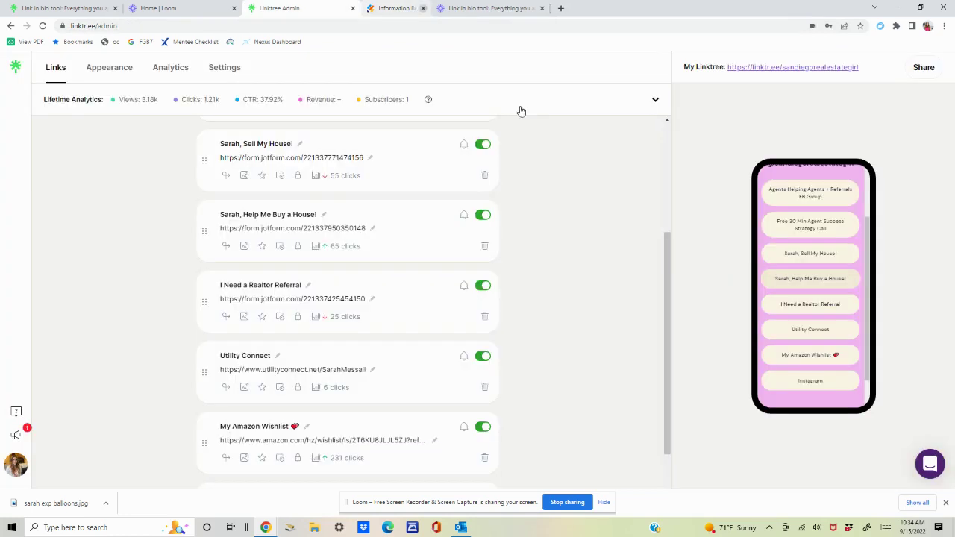
# Review the 'I Need a Realtor Referral' form, then close it
pyautogui.click(826, 310)
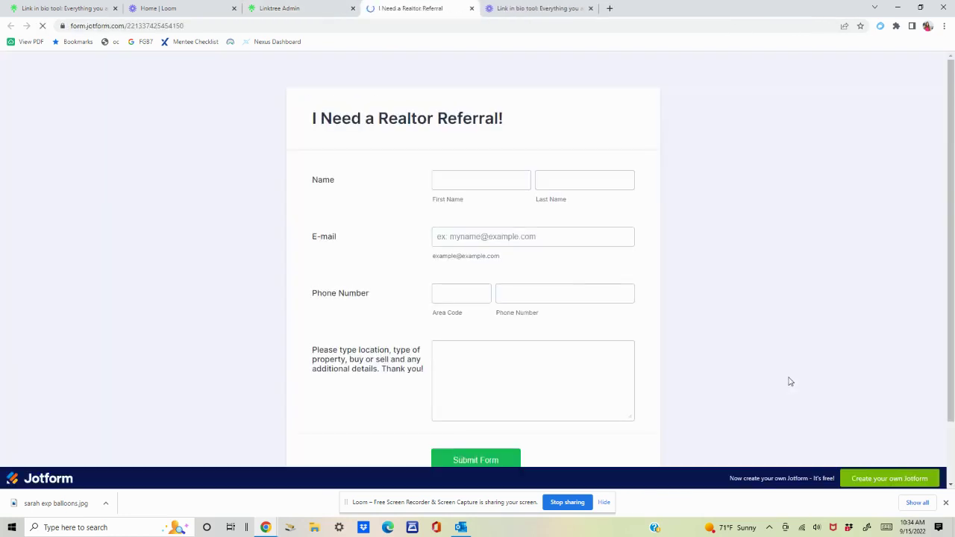
pyautogui.scroll(-1, 478, 294)
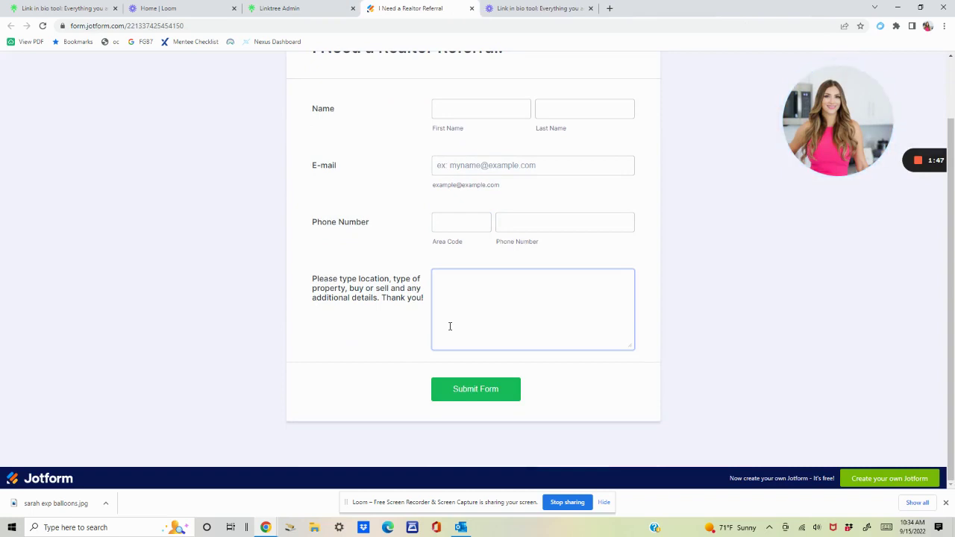
pyautogui.scroll(1, 450, 326)
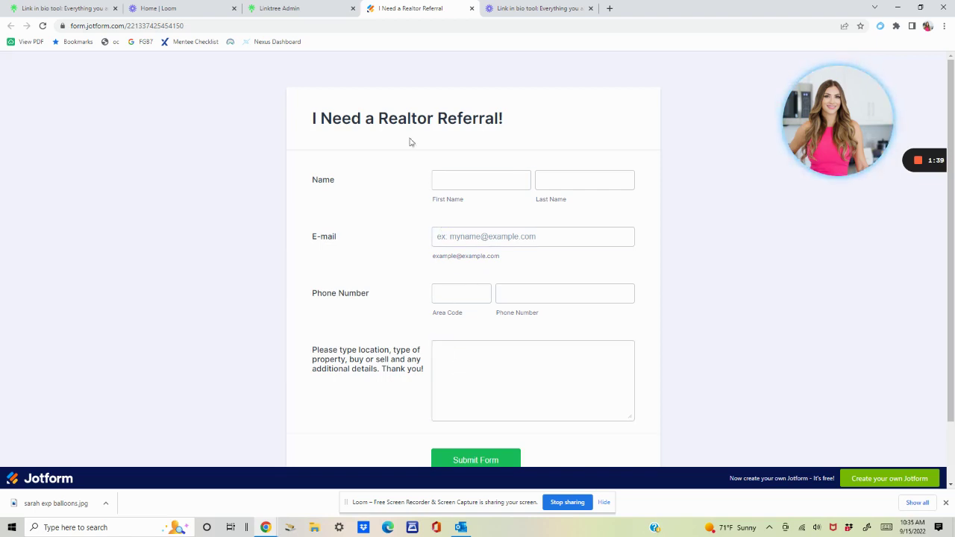
pyautogui.scroll(-1, 411, 224)
pyautogui.scroll(1, 418, 209)
pyautogui.click(472, 8)
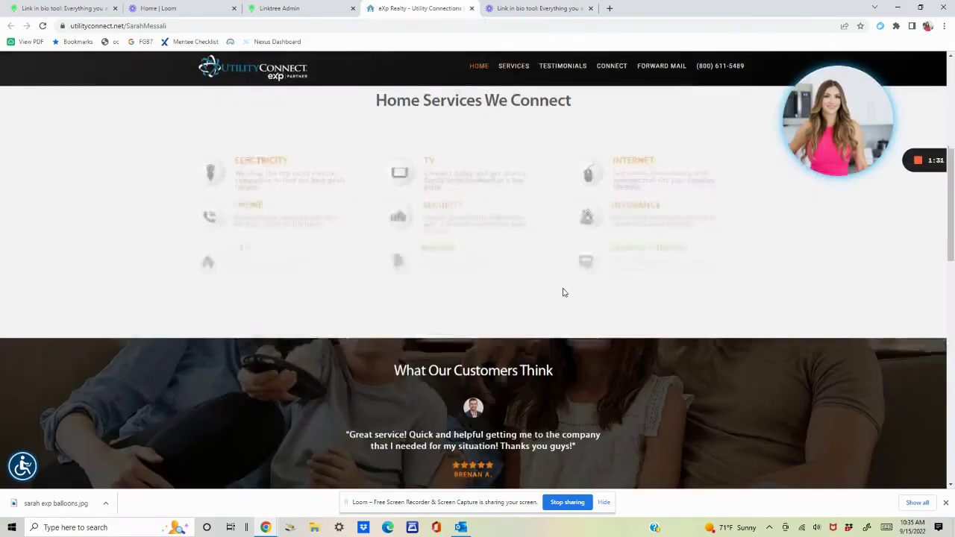
pyautogui.scroll(-1, 563, 291)
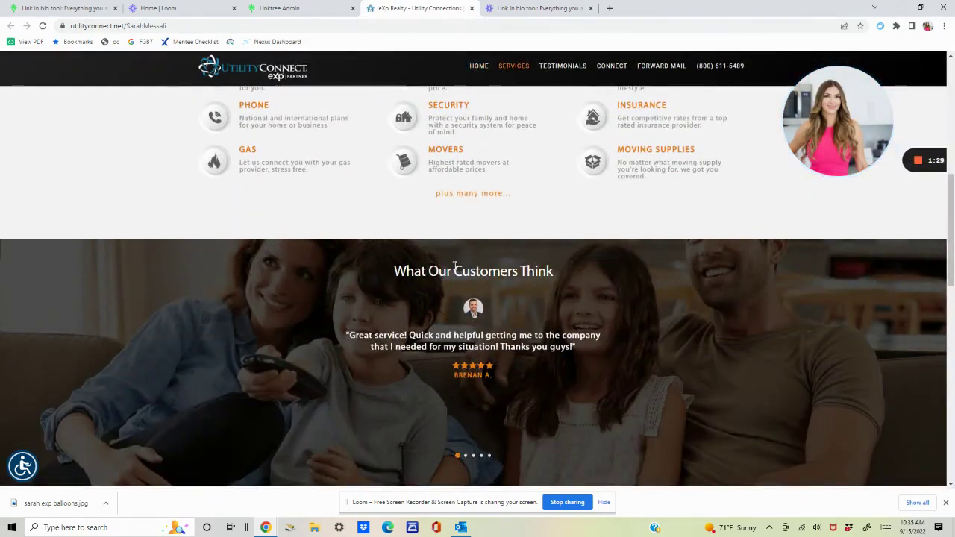
pyautogui.click(472, 9)
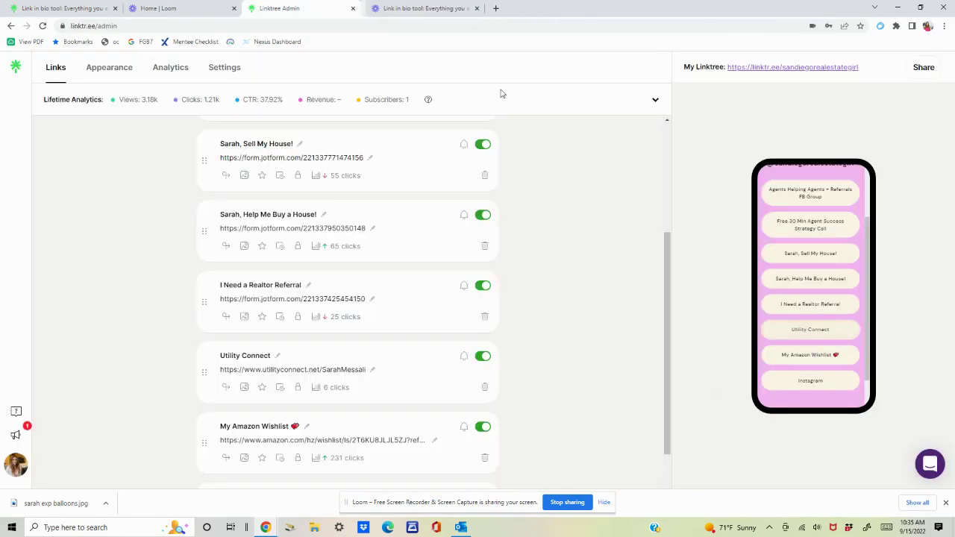
pyautogui.scroll(3, 827, 401)
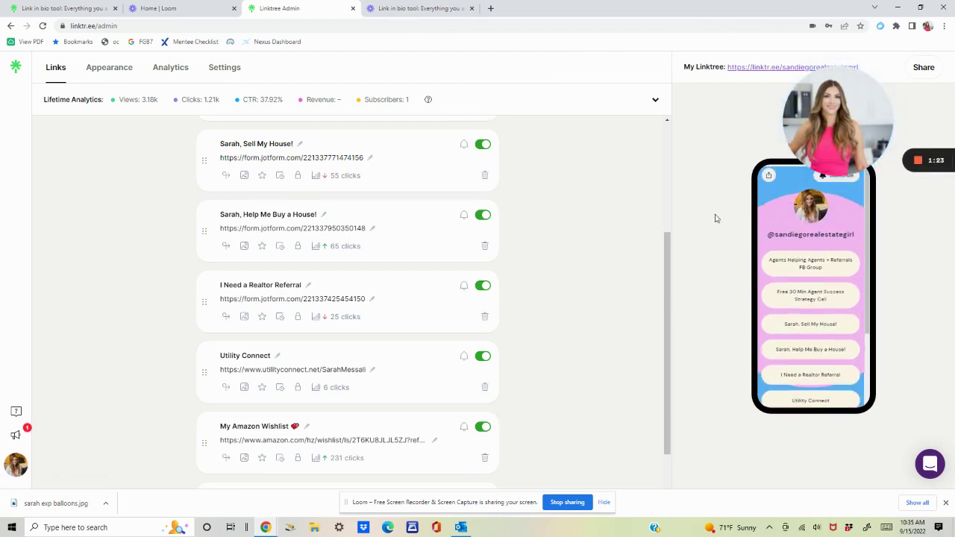
pyautogui.scroll(-1, 179, 370)
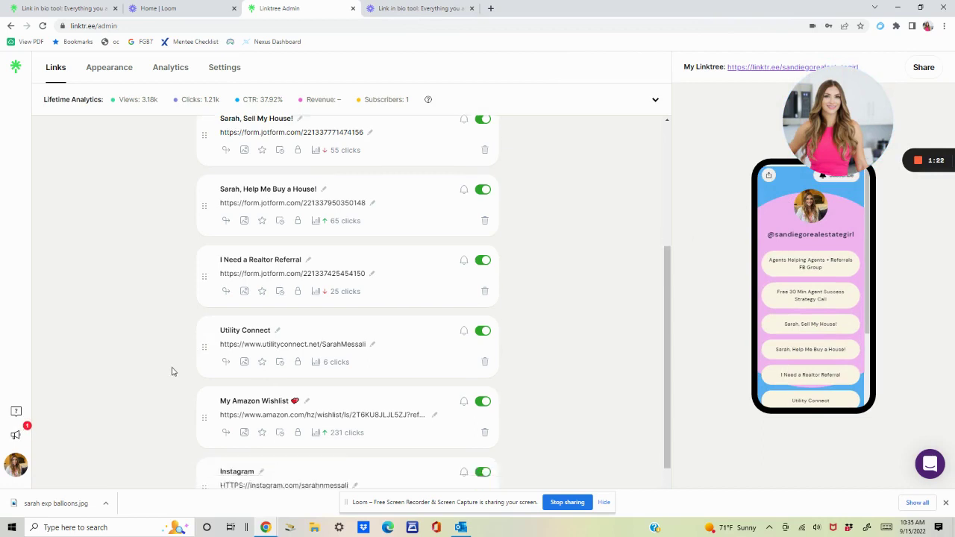
pyautogui.scroll(-2, 172, 369)
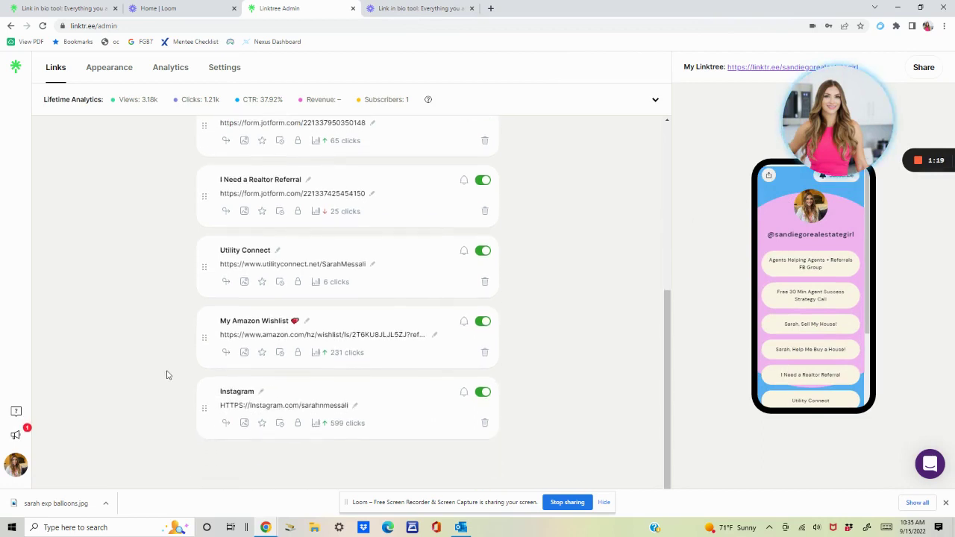